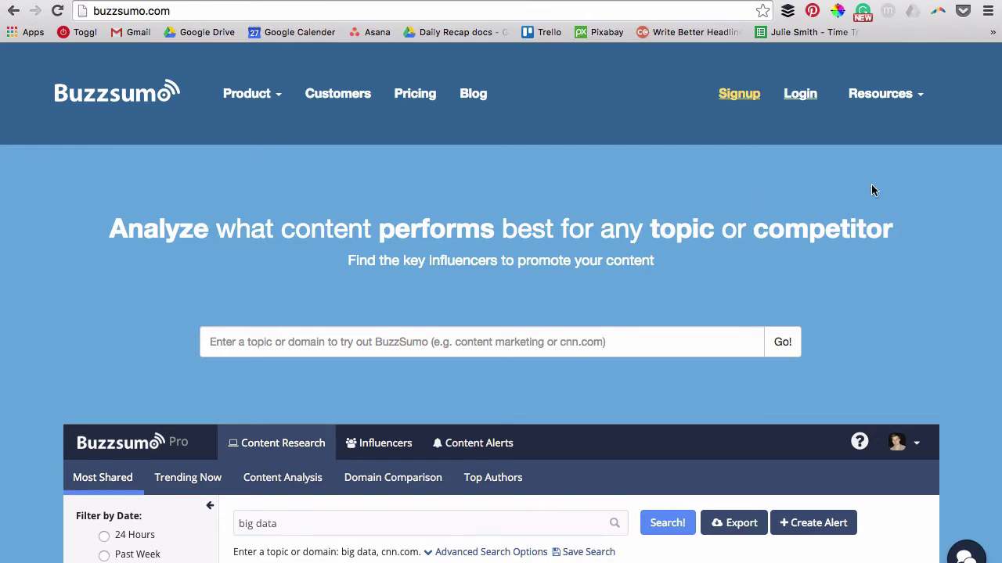
Log in to the account and search the most shared content for "copywriting".
left_click(792, 97)
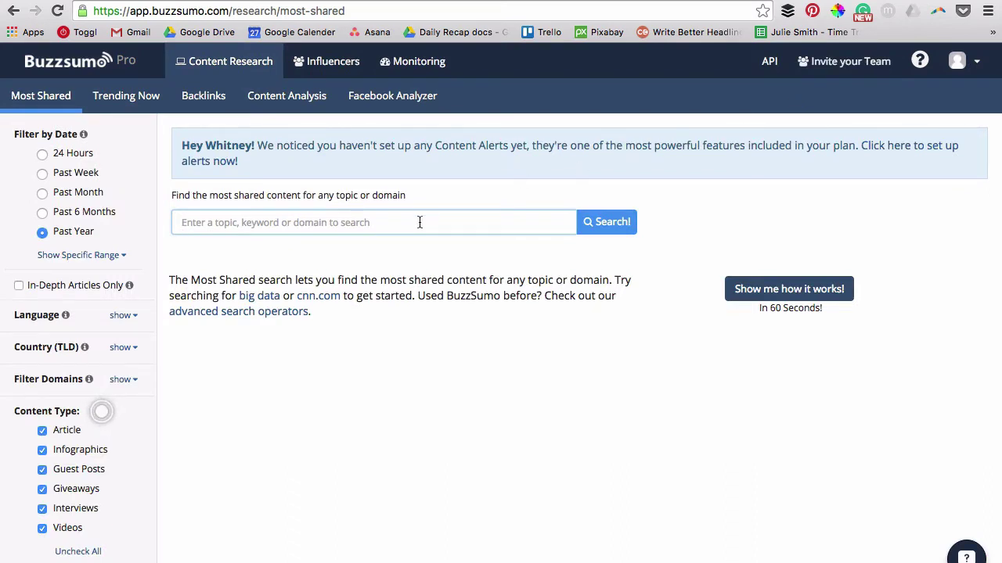
type("c")
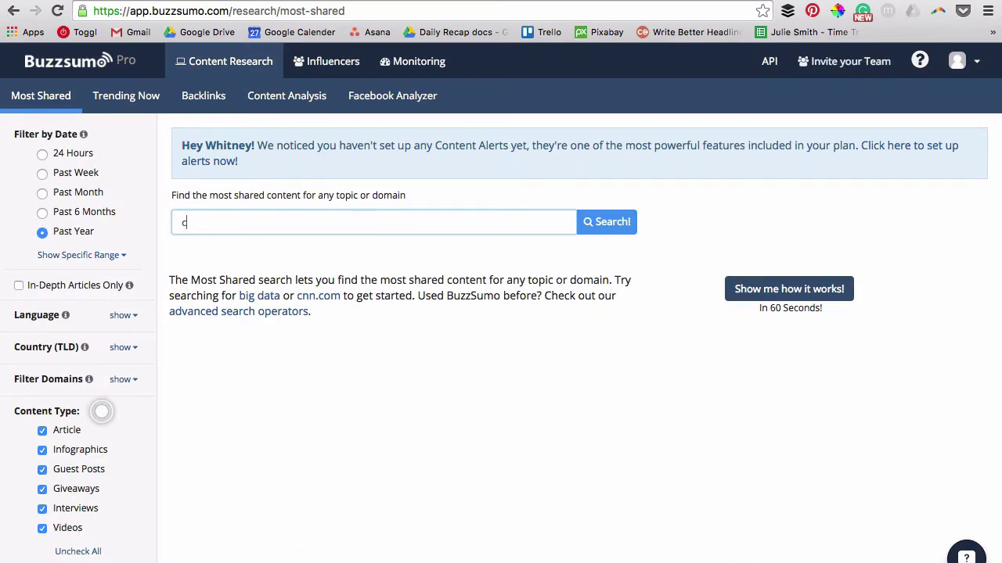
type("opywriting")
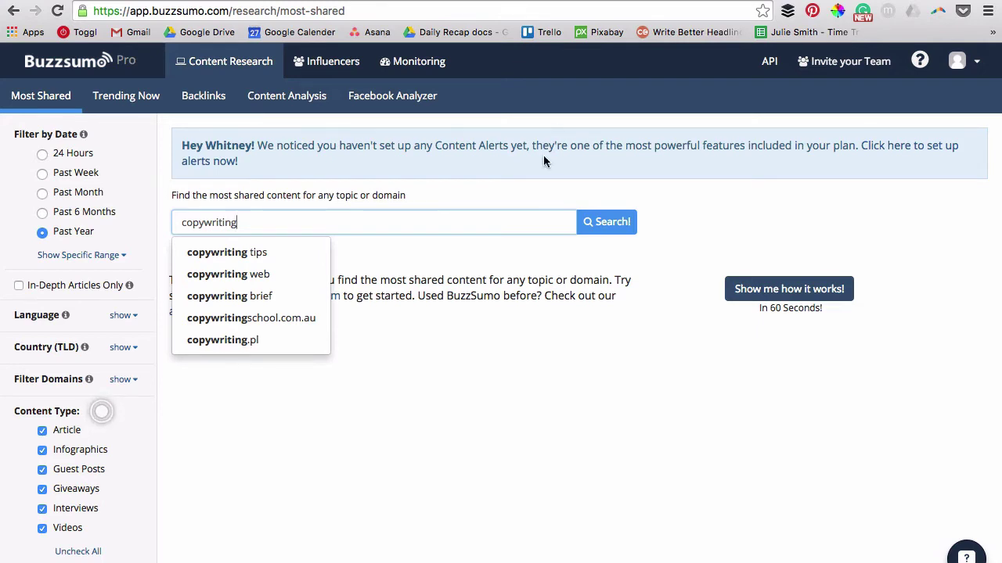
left_click(615, 226)
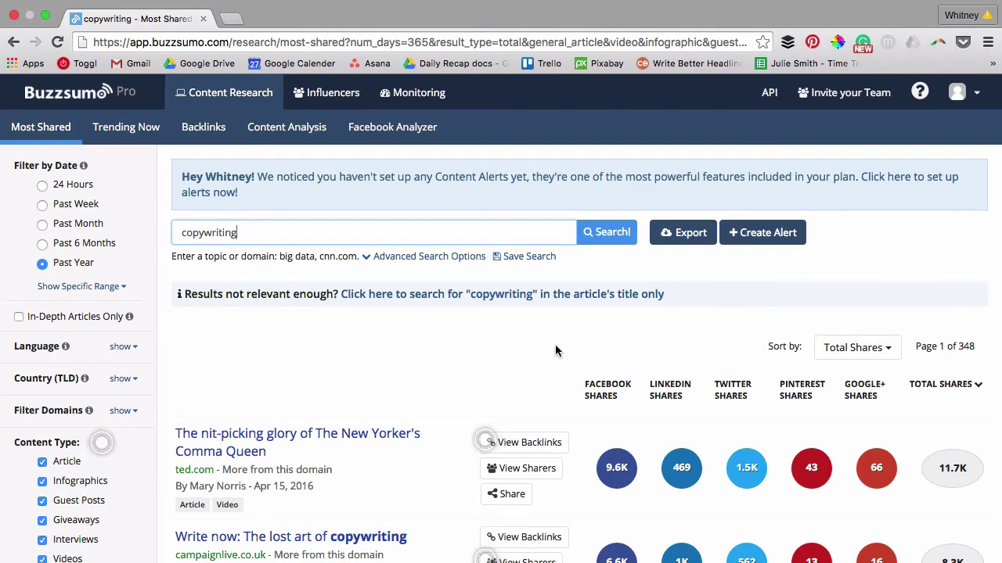
Sort the copywriting results by Pinterest shares and return the sorting to total shares.
left_click(794, 396)
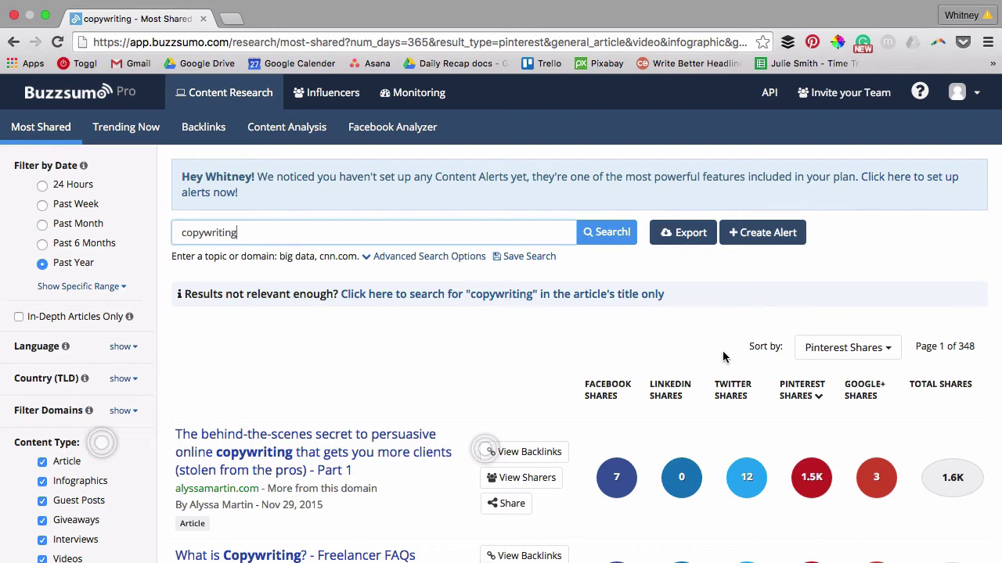
left_click(945, 388)
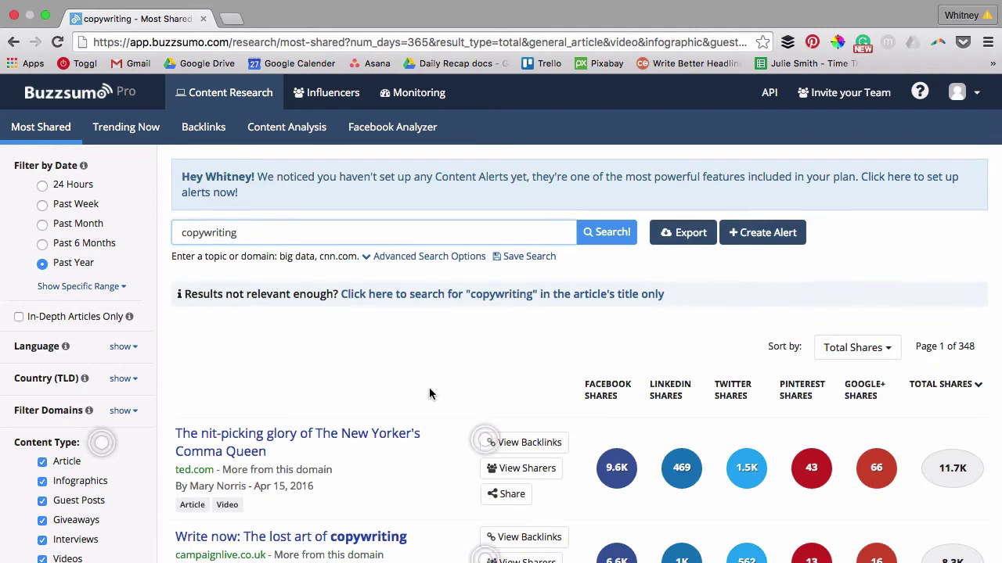
Open the hubspot.com article "10 Simple Edits That'll Instantly Improve Any Piece of Writing" in a new browser tab and switch to it.
scroll(429, 394, "down", 5)
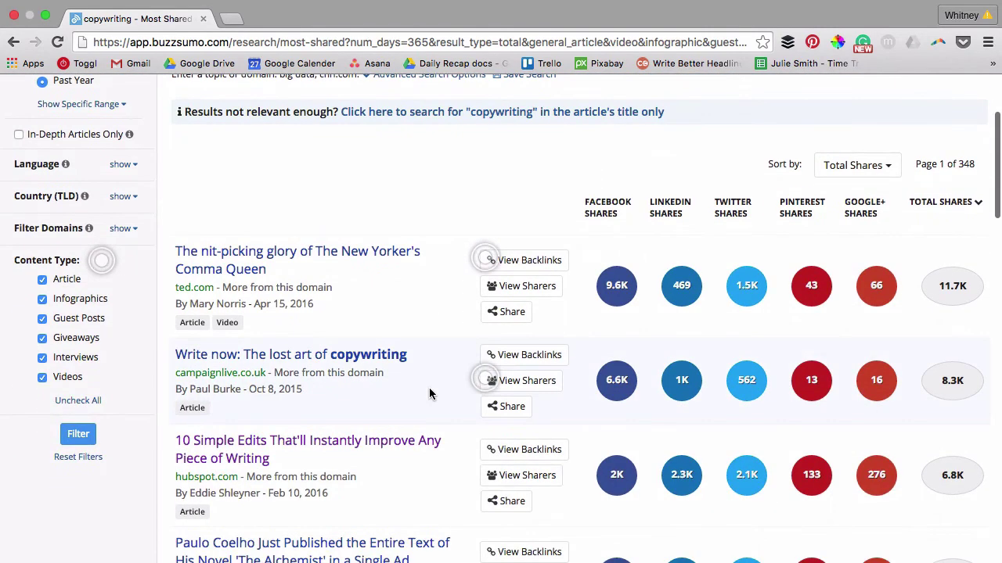
scroll(429, 394, "down", 3)
scroll(429, 393, "down", 1)
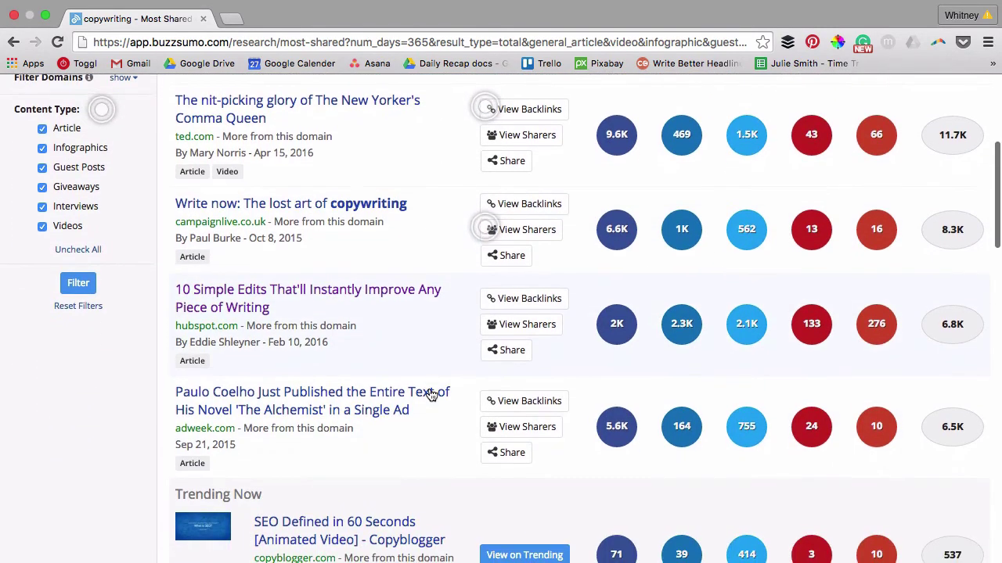
right_click(371, 292)
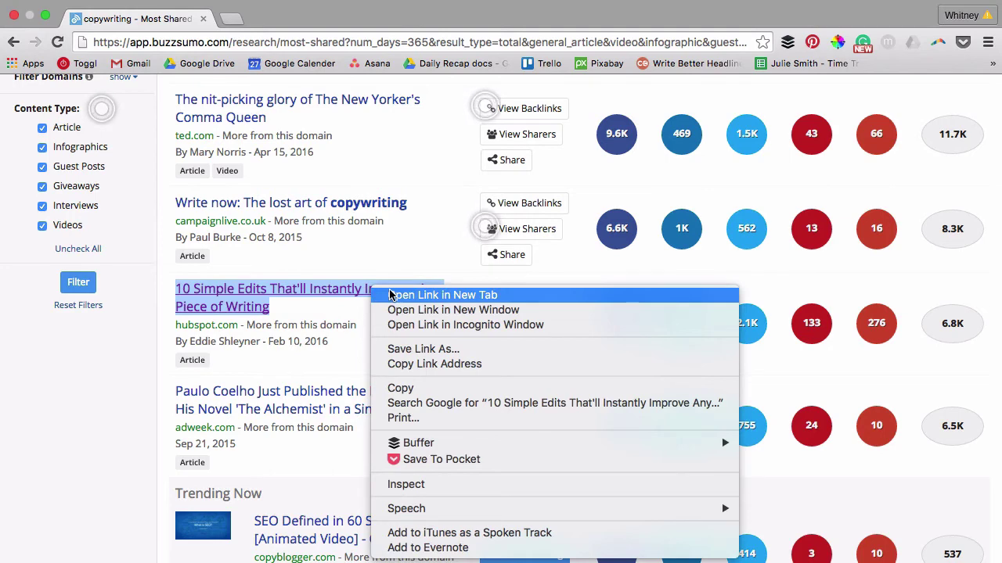
left_click(442, 295)
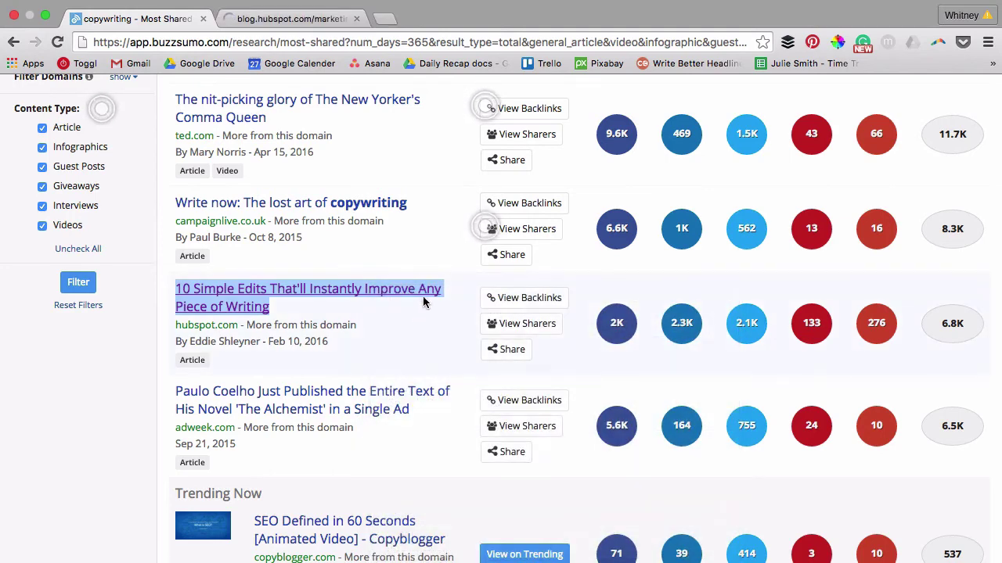
left_click(301, 22)
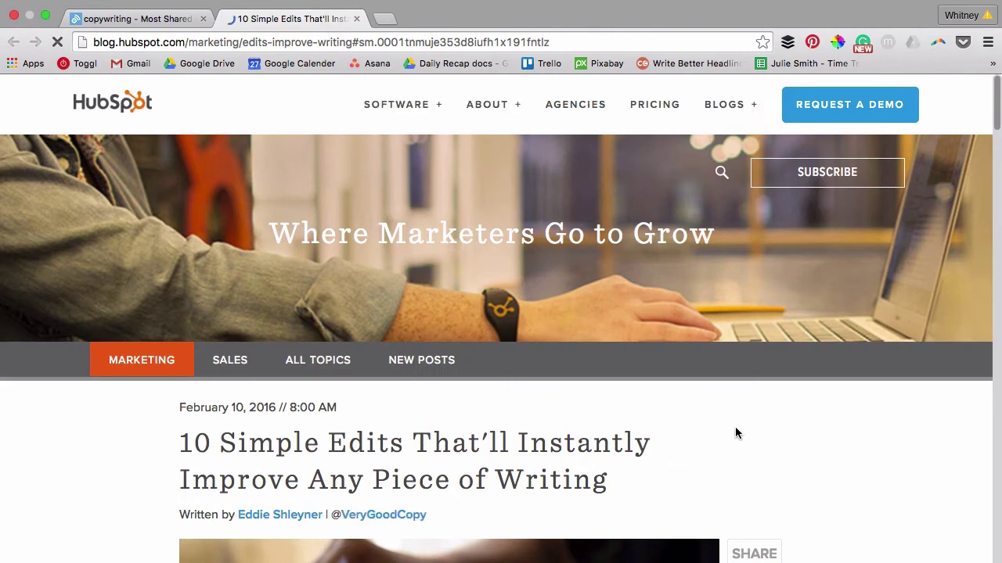
Examine the HubSpot article's headline, lead image and share counts.
scroll(756, 474, "down", 4)
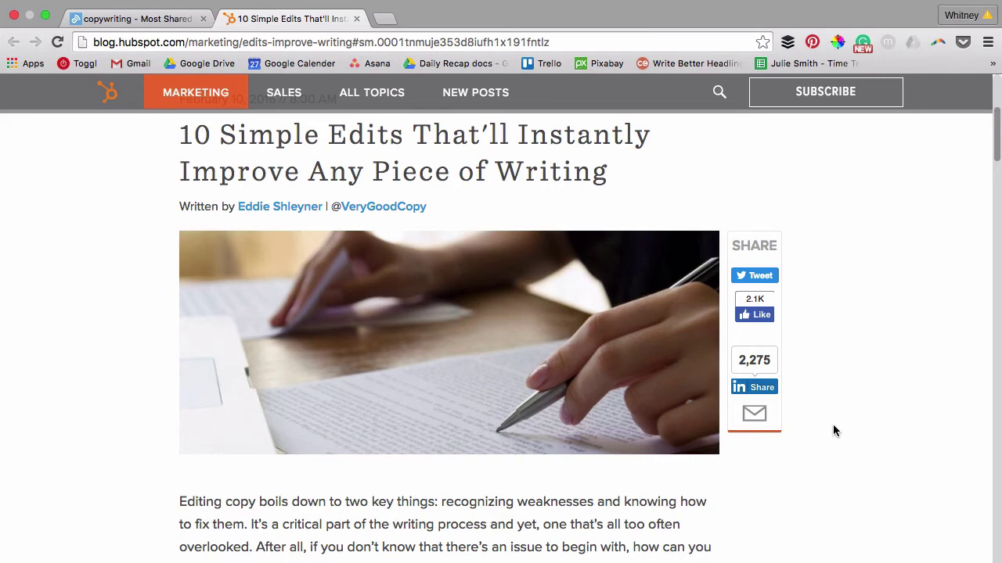
scroll(833, 430, "up", 1)
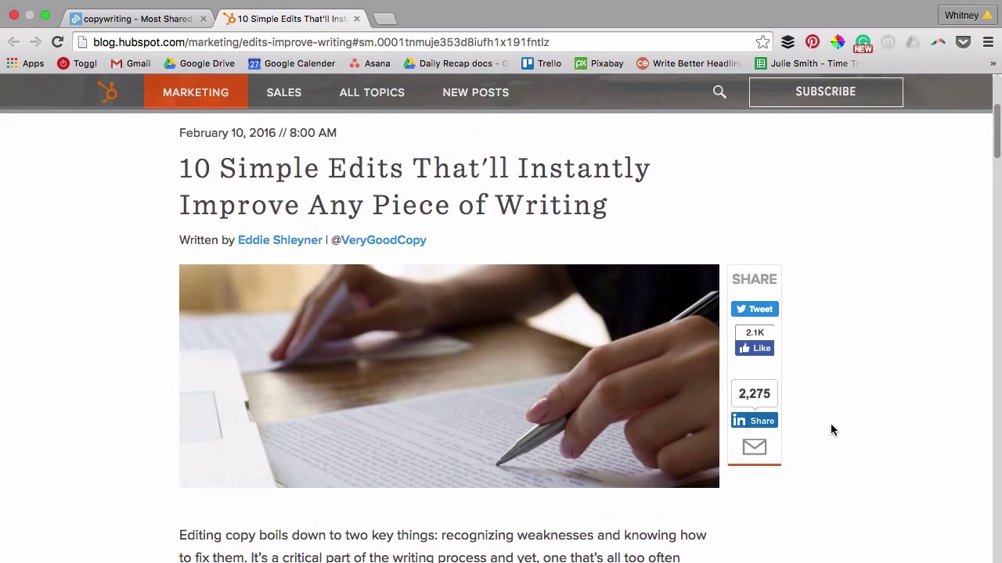
left_click_drag(610, 207, 181, 167)
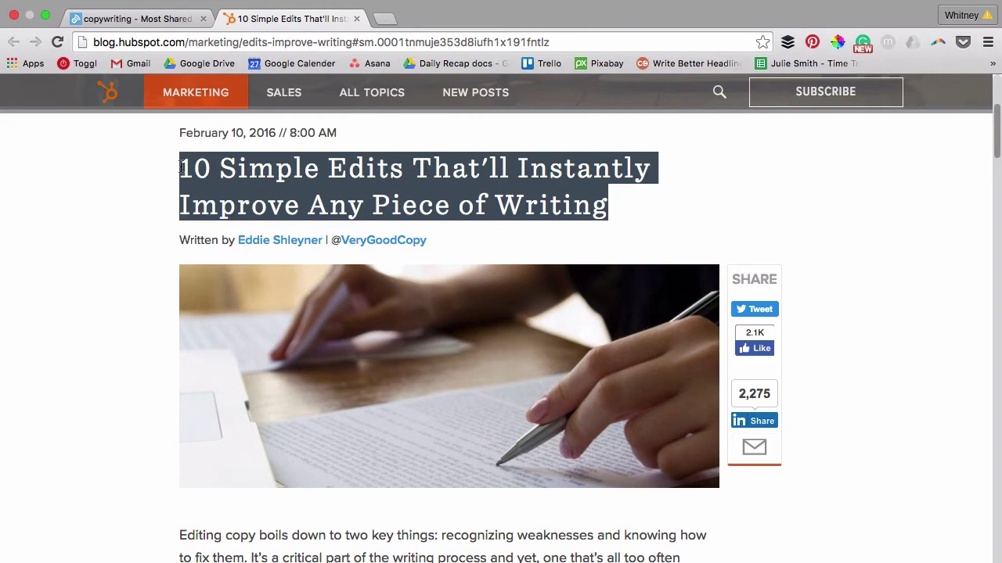
left_click(181, 167)
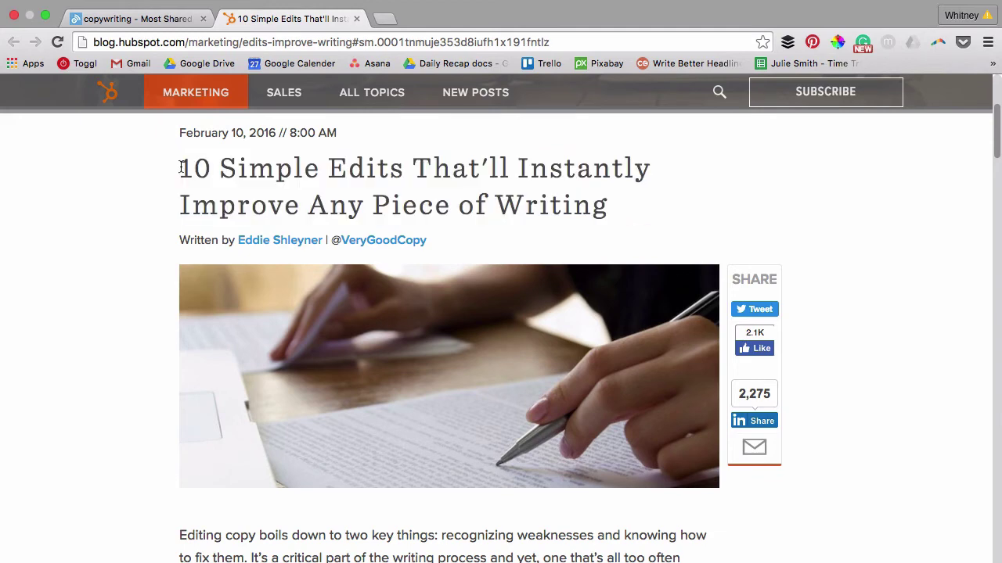
scroll(161, 398, "up", 3)
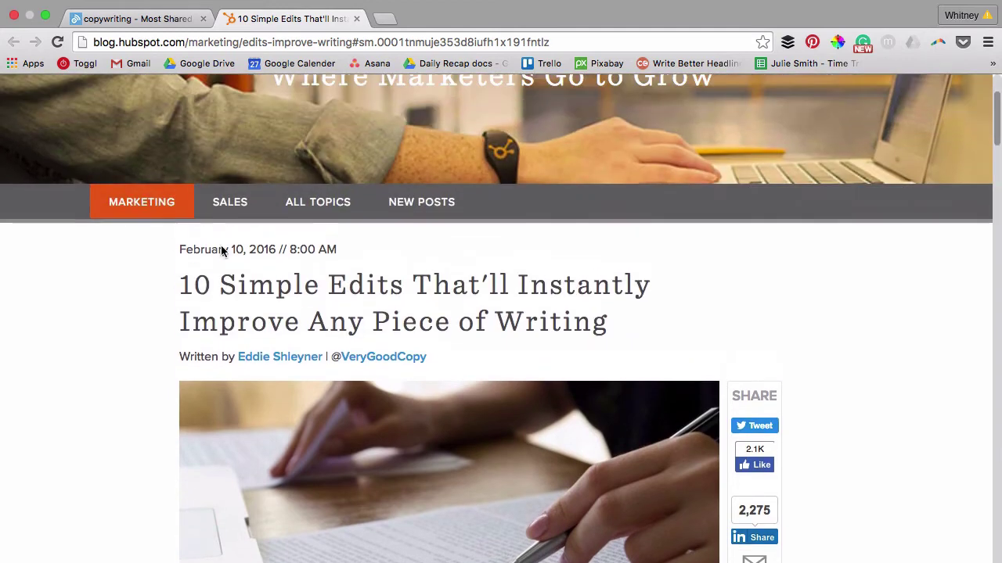
Return to the copywriting results and review the headlines and share counts of the other top articles.
left_click(166, 18)
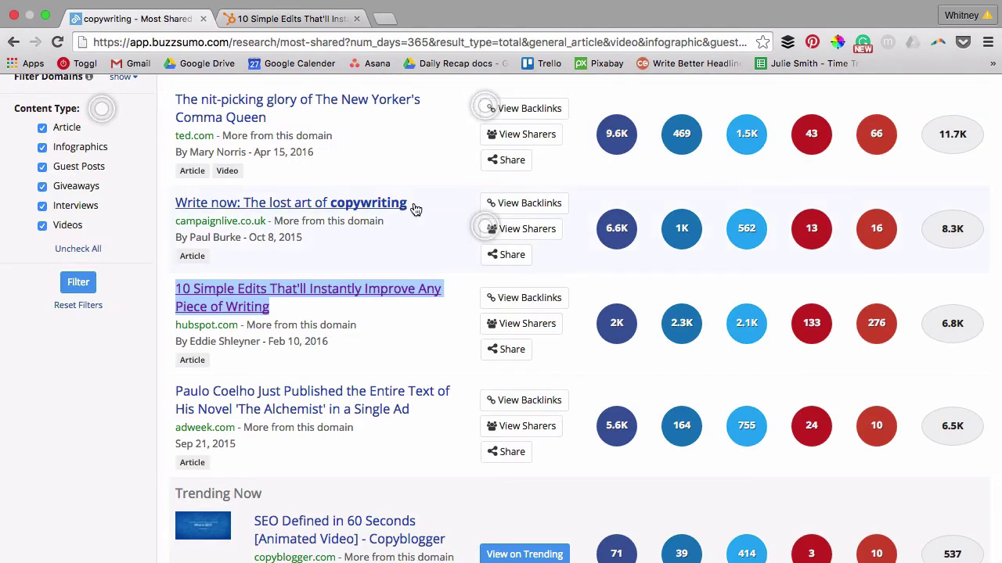
scroll(439, 159, "down", 2)
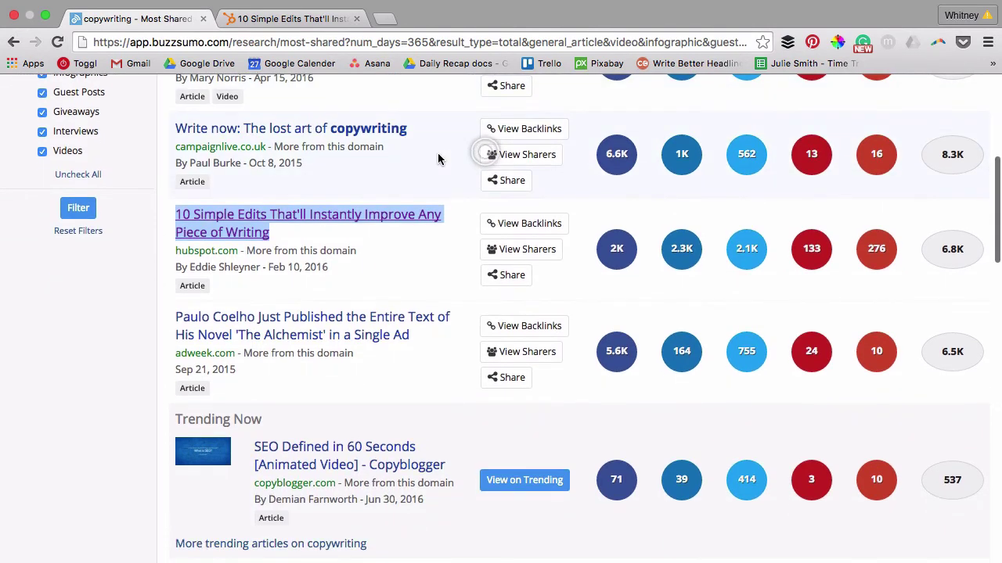
scroll(438, 159, "down", 3)
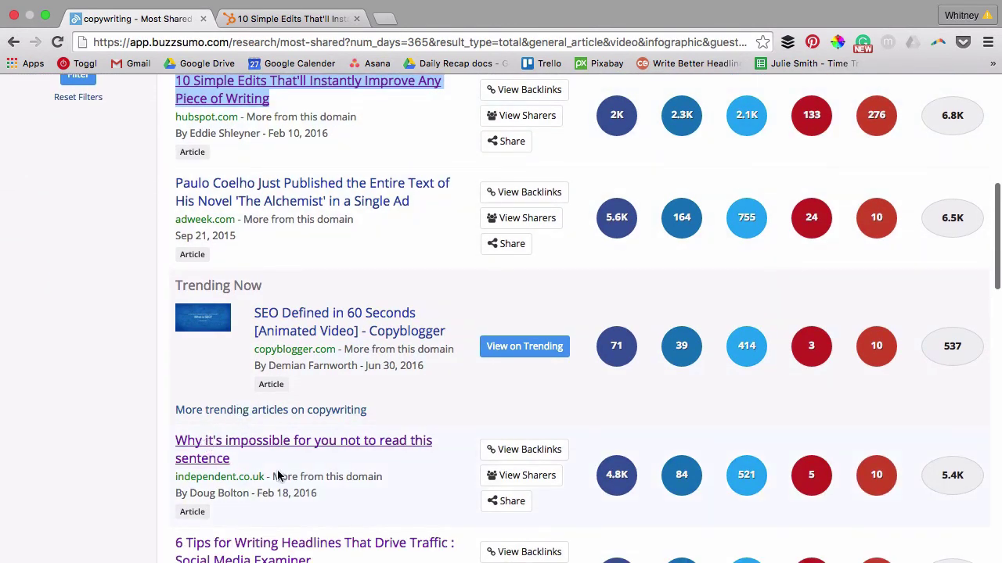
scroll(133, 449, "down", 6)
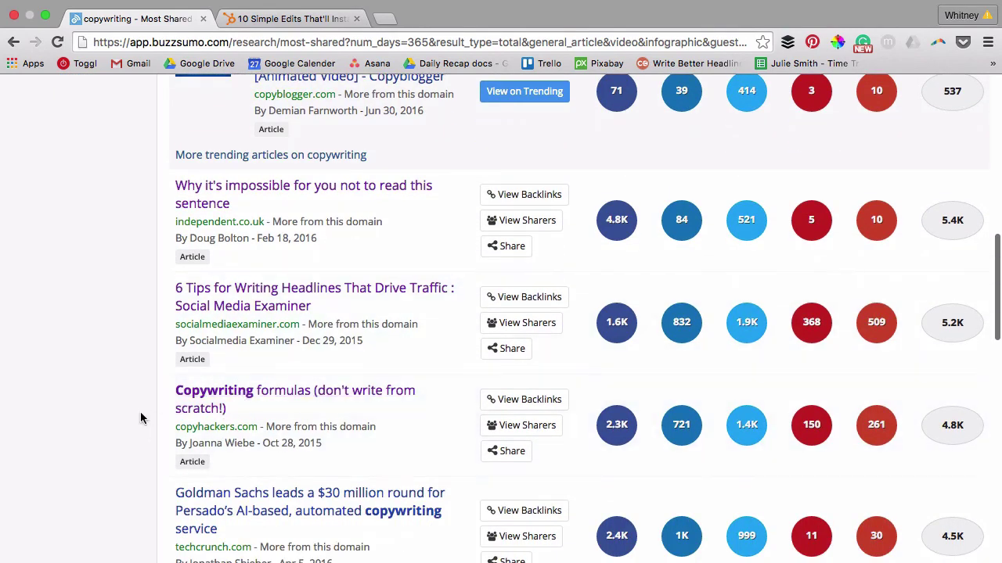
scroll(141, 418, "down", 3)
scroll(141, 418, "up", 5)
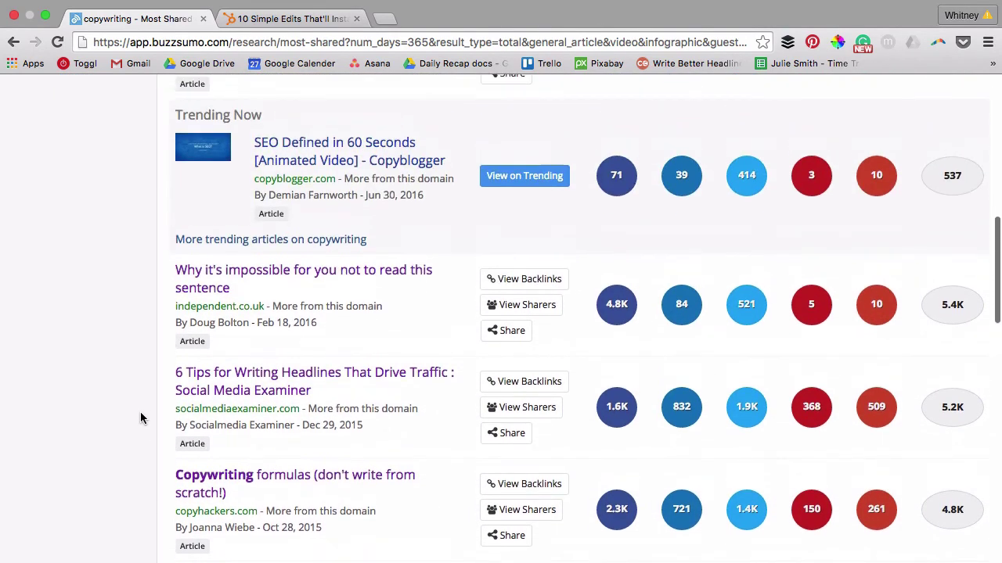
scroll(141, 418, "down", 3)
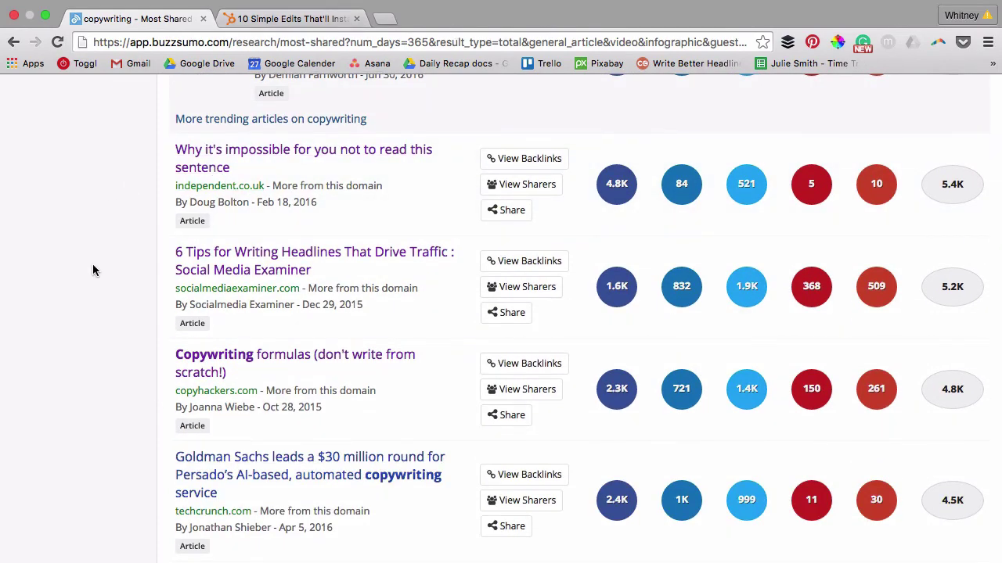
scroll(94, 270, "up", 15)
scroll(95, 270, "up", 2)
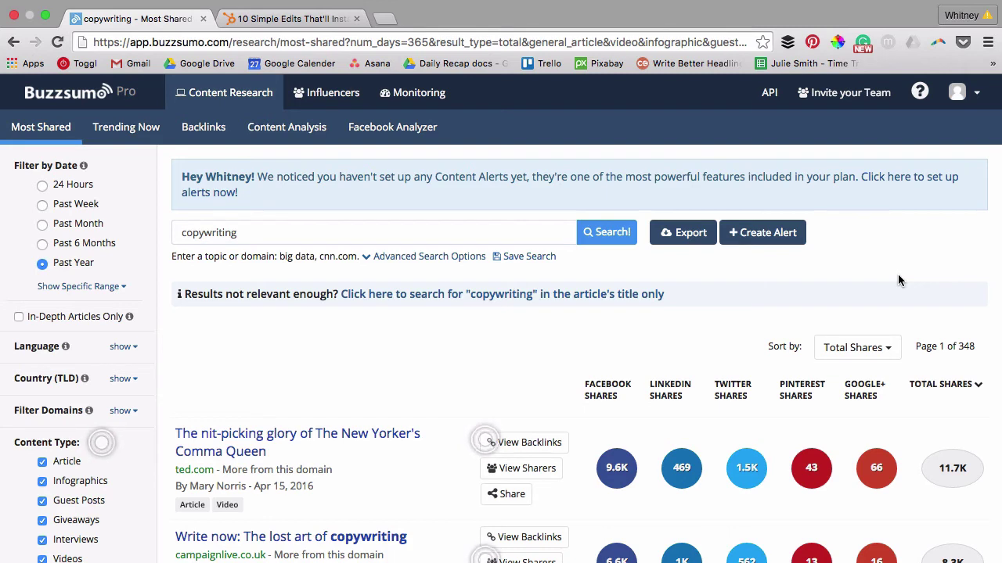
Replace the search term with the domain moz.com and run the most shared content search.
left_click_drag(249, 232, 180, 233)
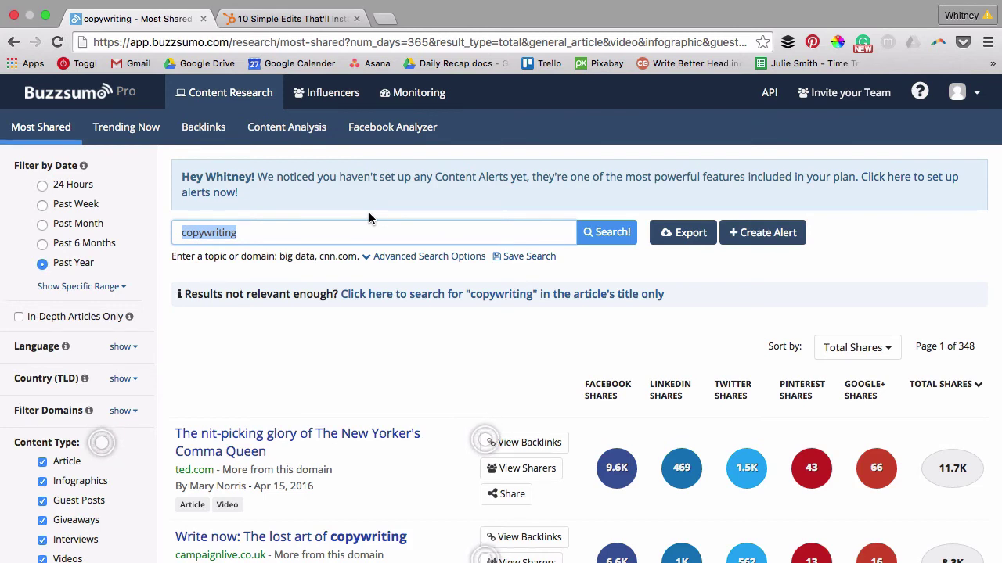
key("BackSpace")
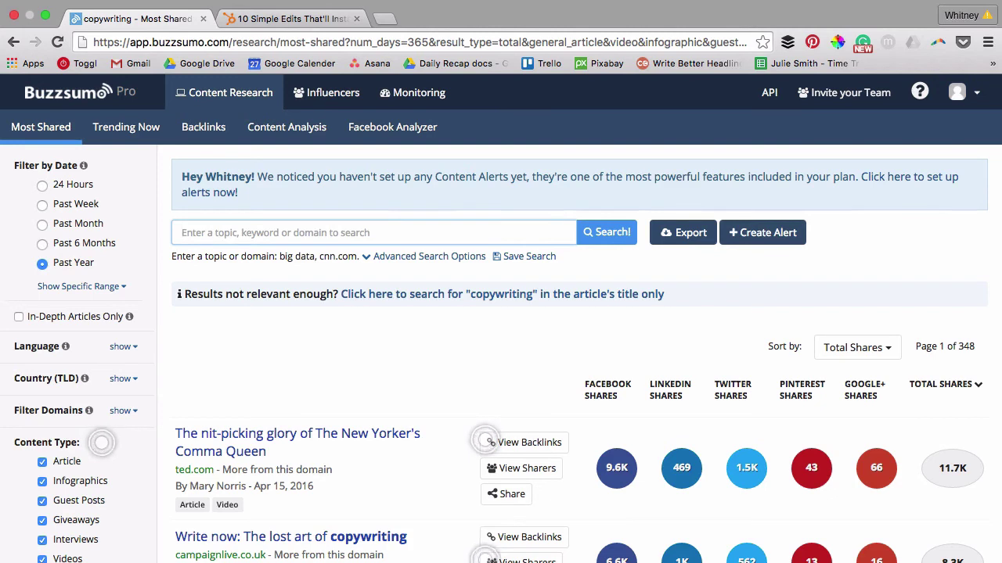
type("moz.com")
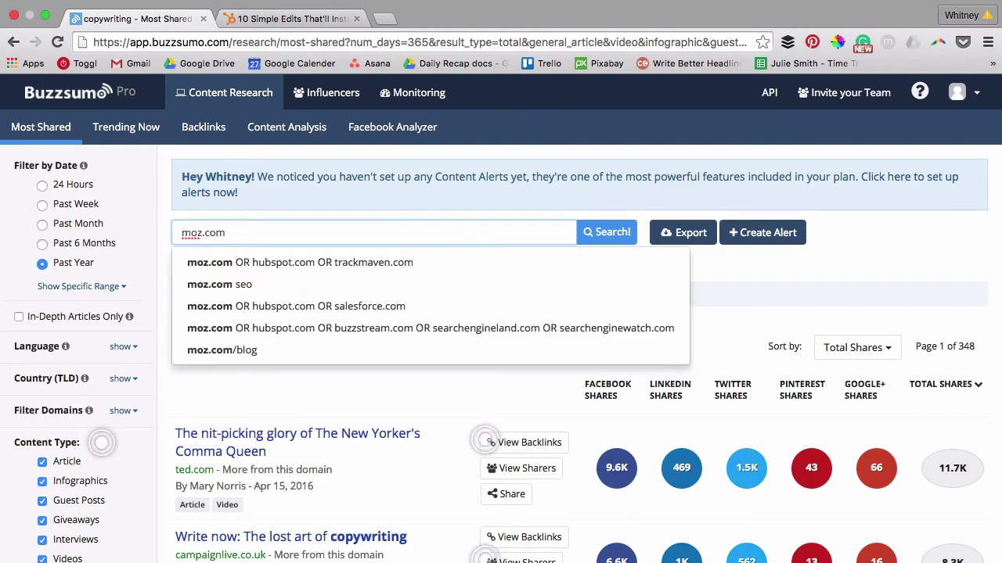
left_click(616, 234)
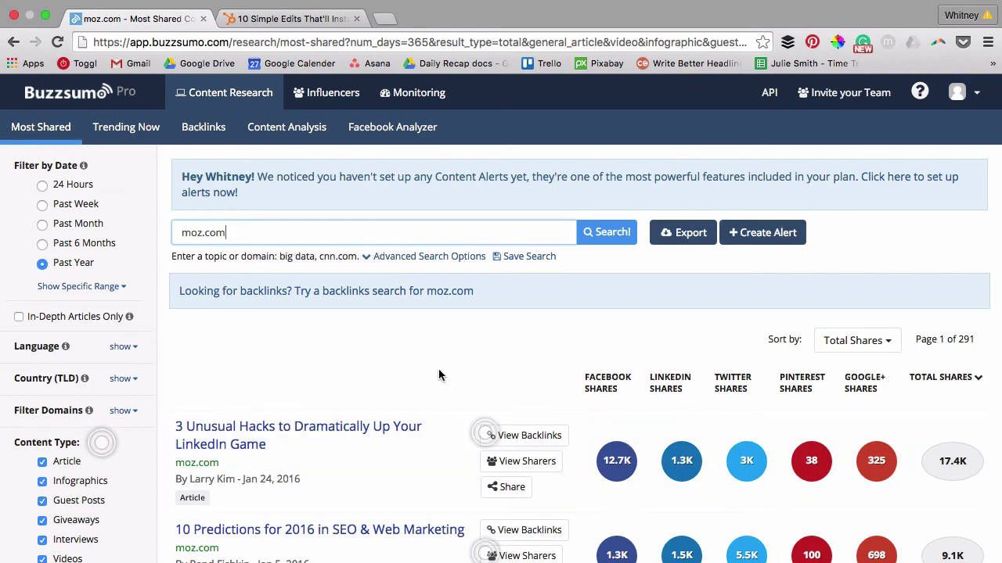
Open the moz.com article "Can SEOs Stop Worrying About Keywords and Just Focus on Topics?" in a new background tab from the results.
scroll(438, 374, "down", 1)
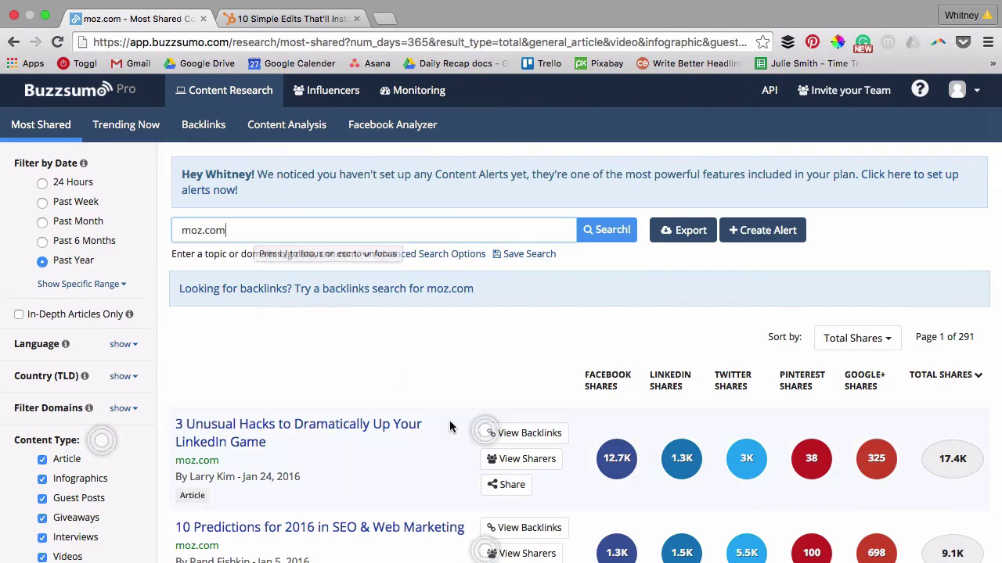
scroll(450, 427, "down", 1)
scroll(450, 426, "down", 5)
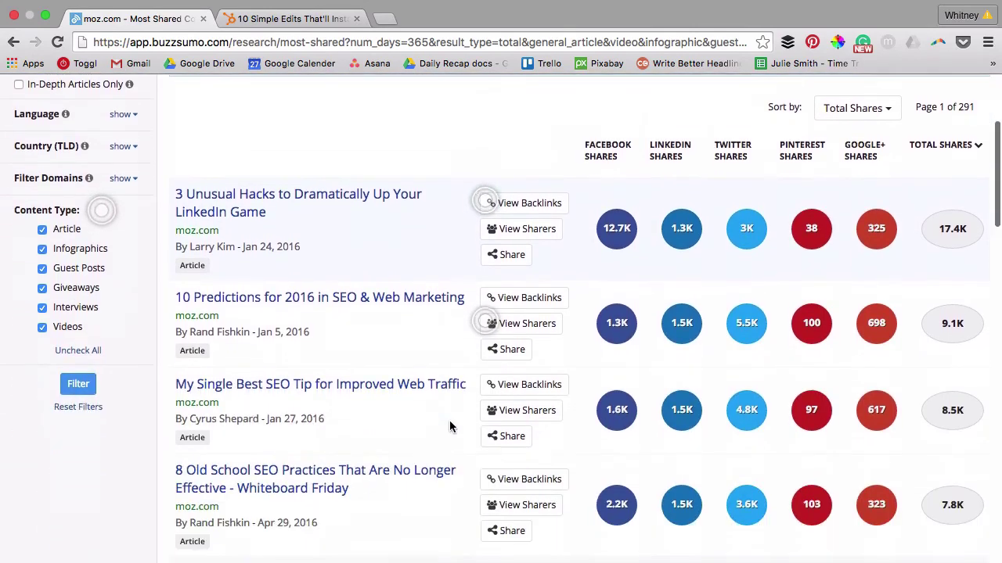
scroll(450, 427, "down", 9)
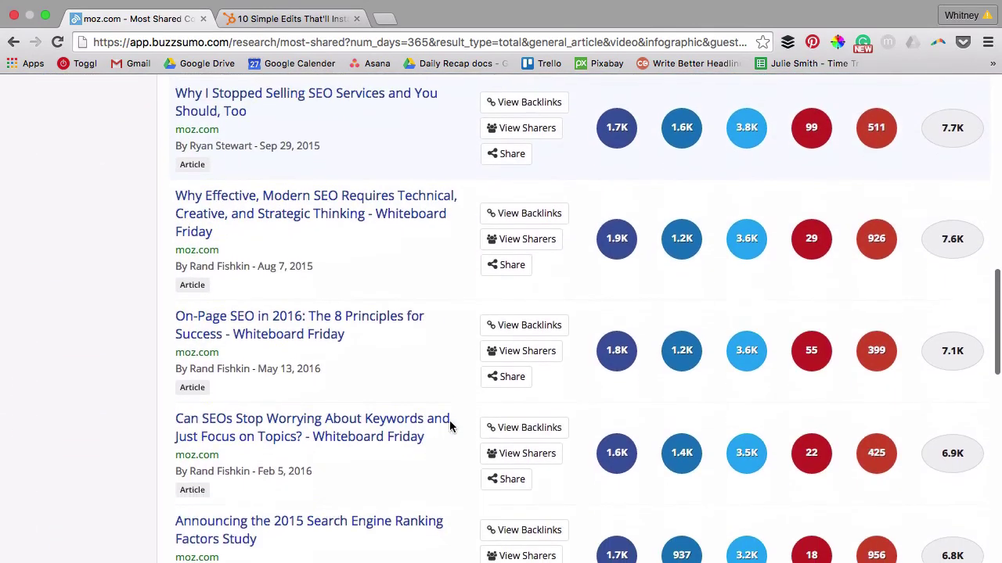
scroll(450, 426, "down", 1)
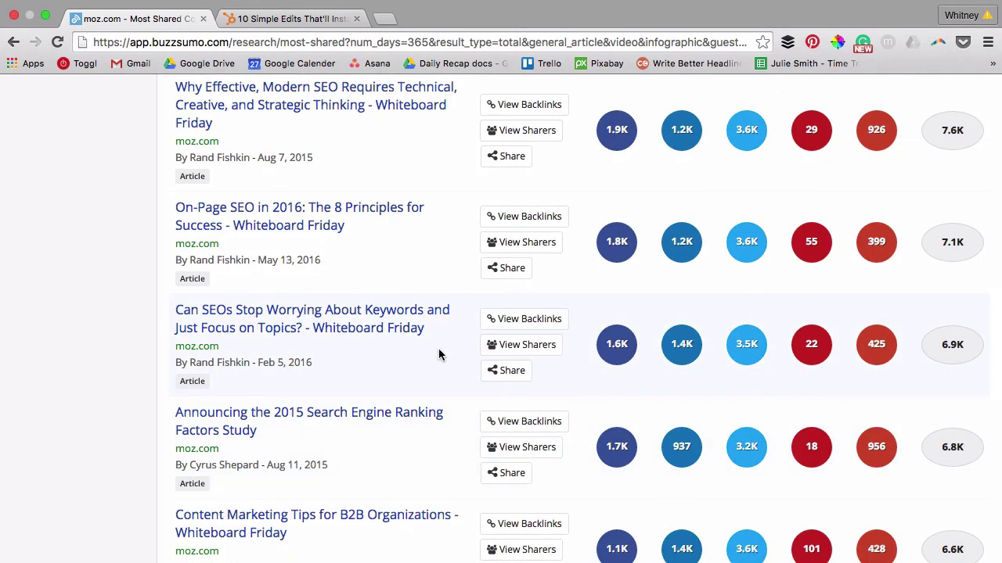
right_click(360, 315)
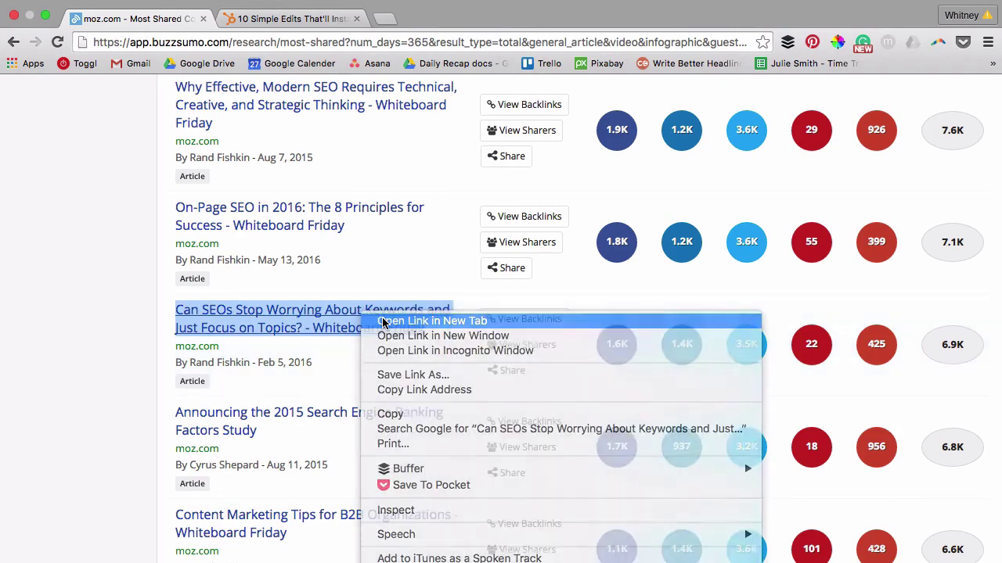
left_click(384, 321)
left_click(268, 365)
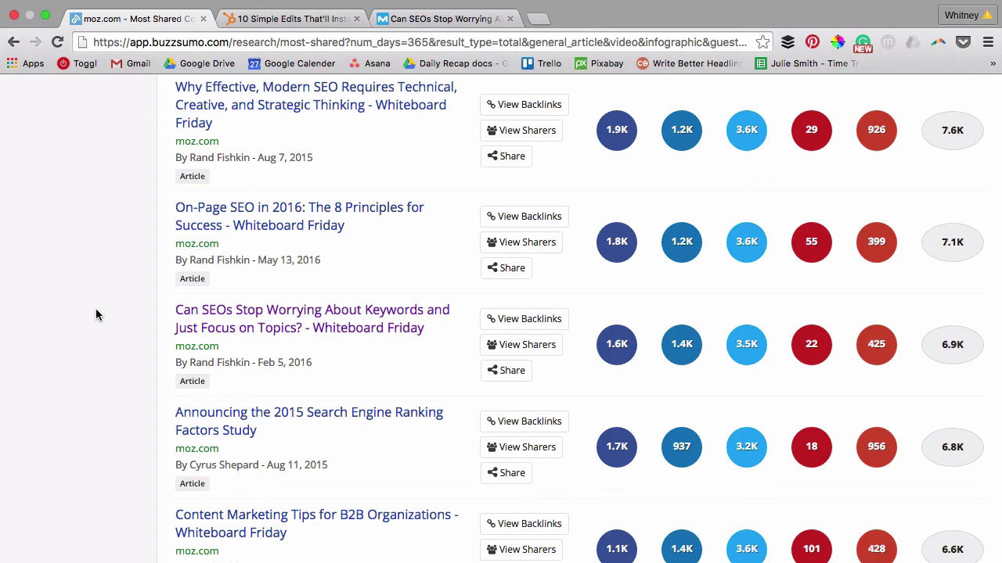
scroll(97, 312, "up", 15)
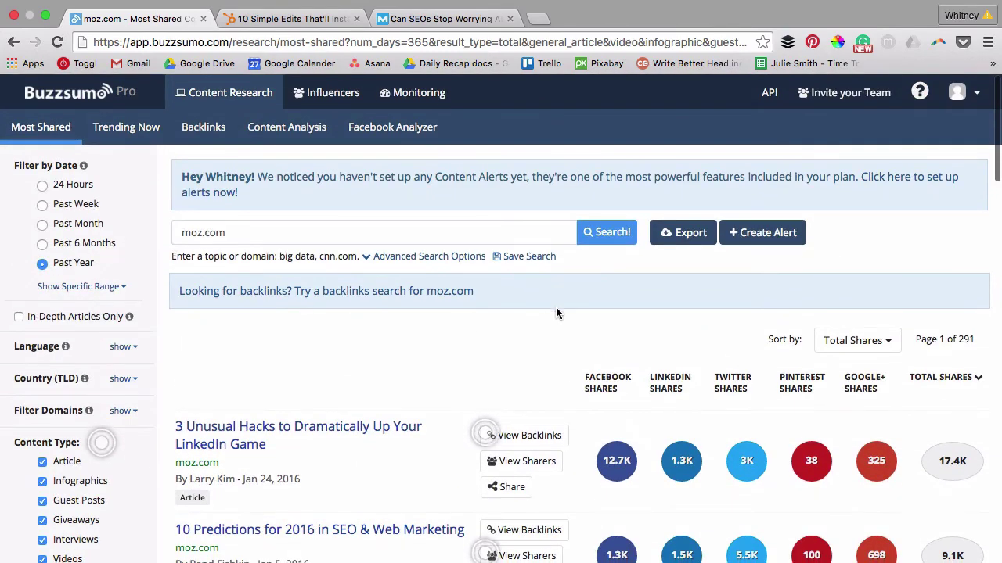